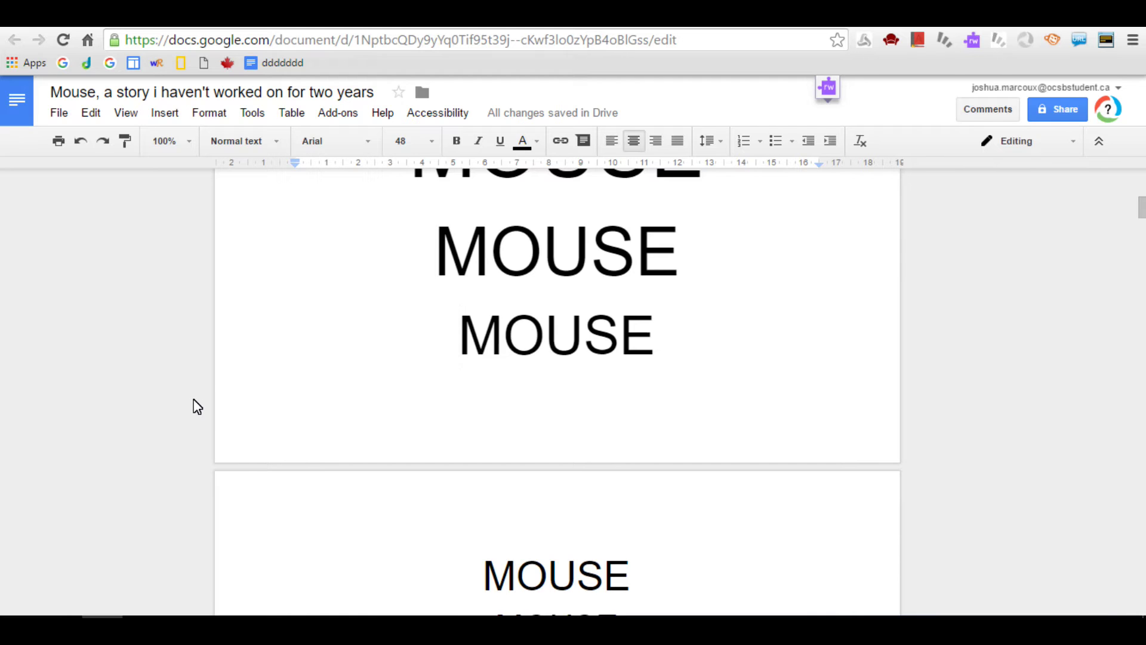
key(ctrl+h)
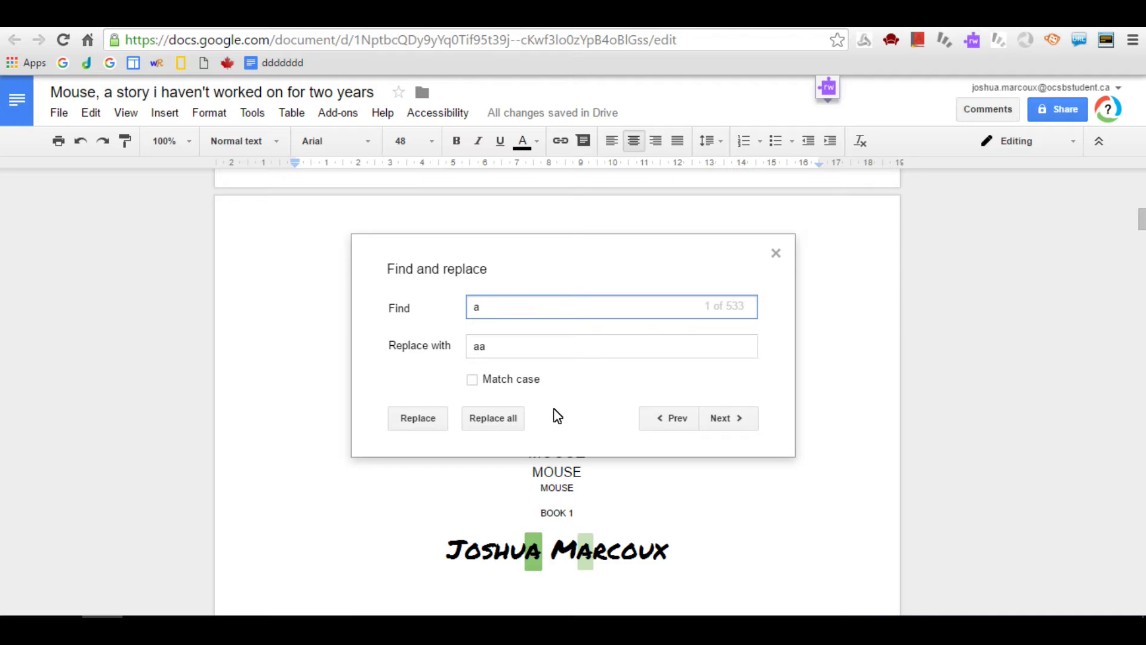
scroll(233, 425, up, 4)
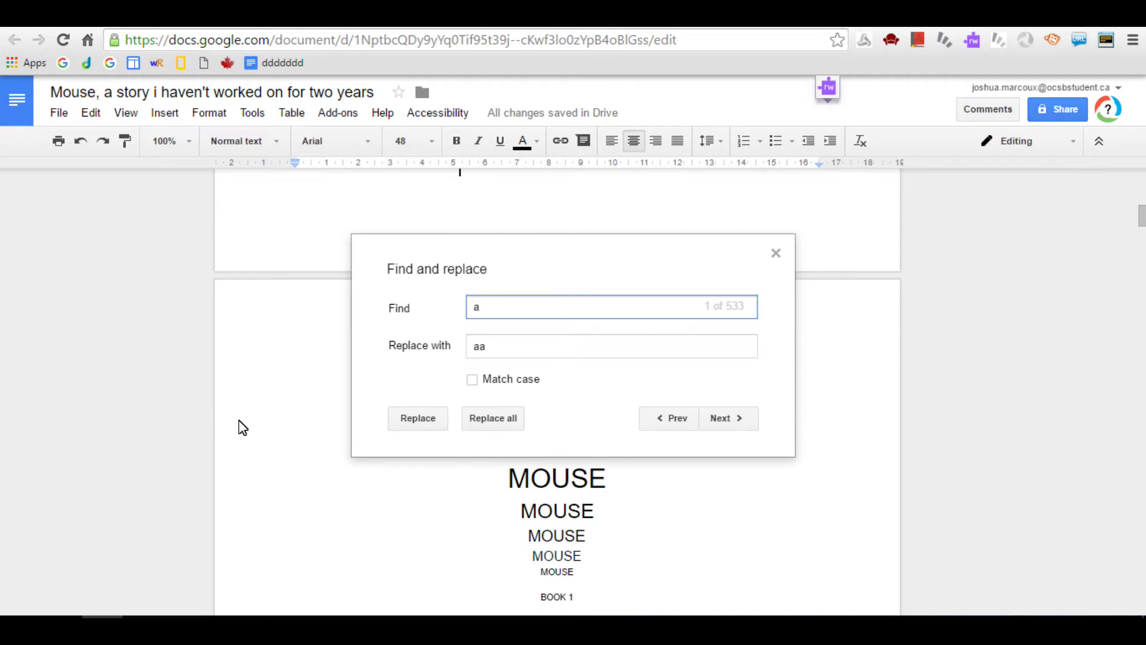
scroll(246, 426, up, 3)
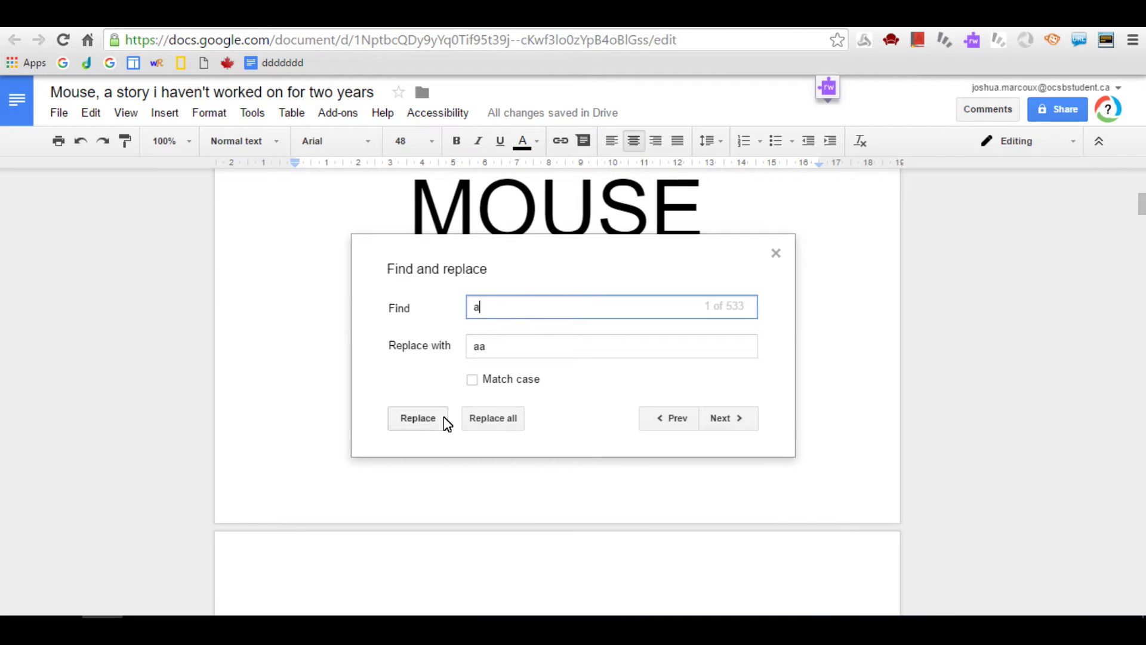
scroll(292, 455, down, 6)
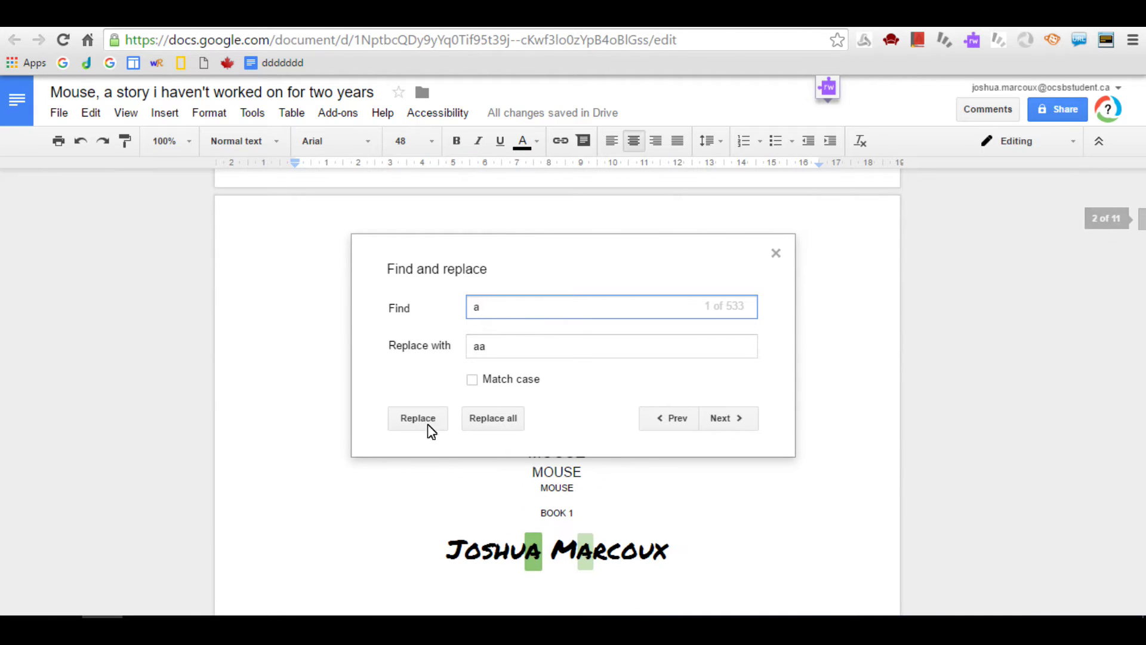
Step: Replace all 'a' with 'aa' so words read 'waas' and 'chaapter', then clear the Find field
click(512, 428)
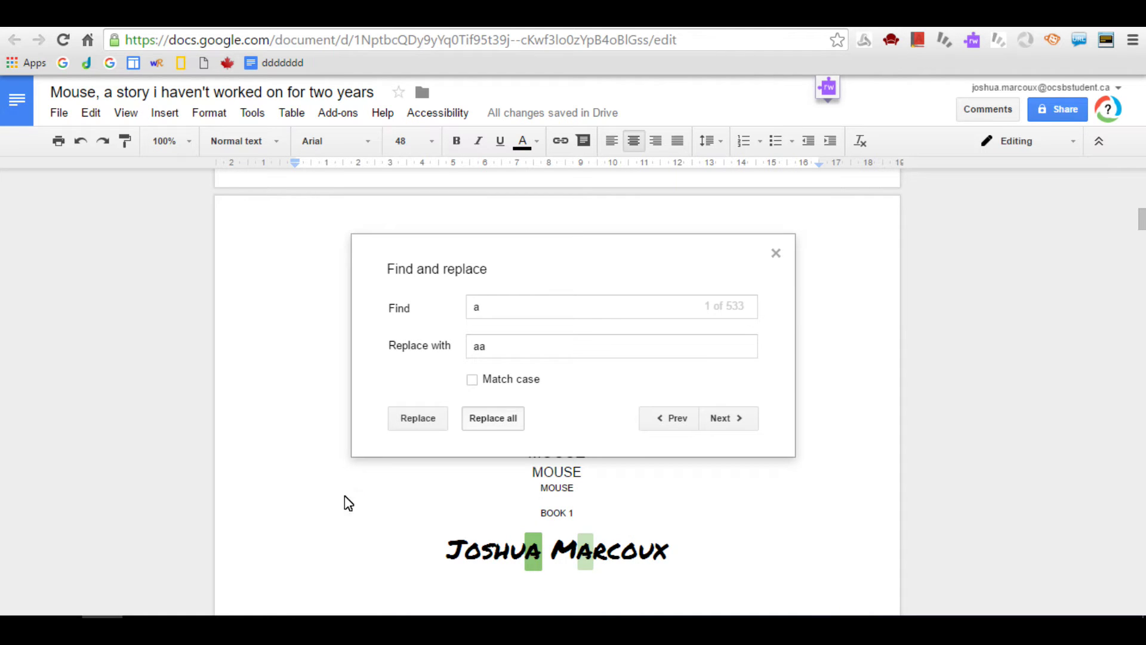
key(Return)
scroll(243, 495, up, 15)
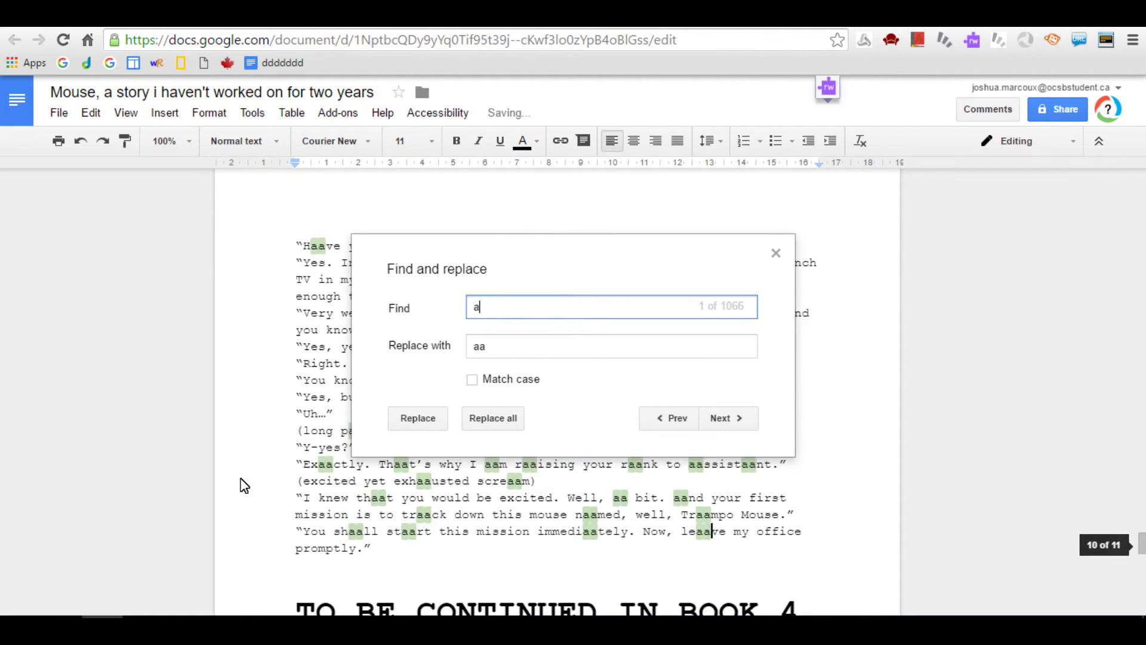
scroll(263, 387, up, 20)
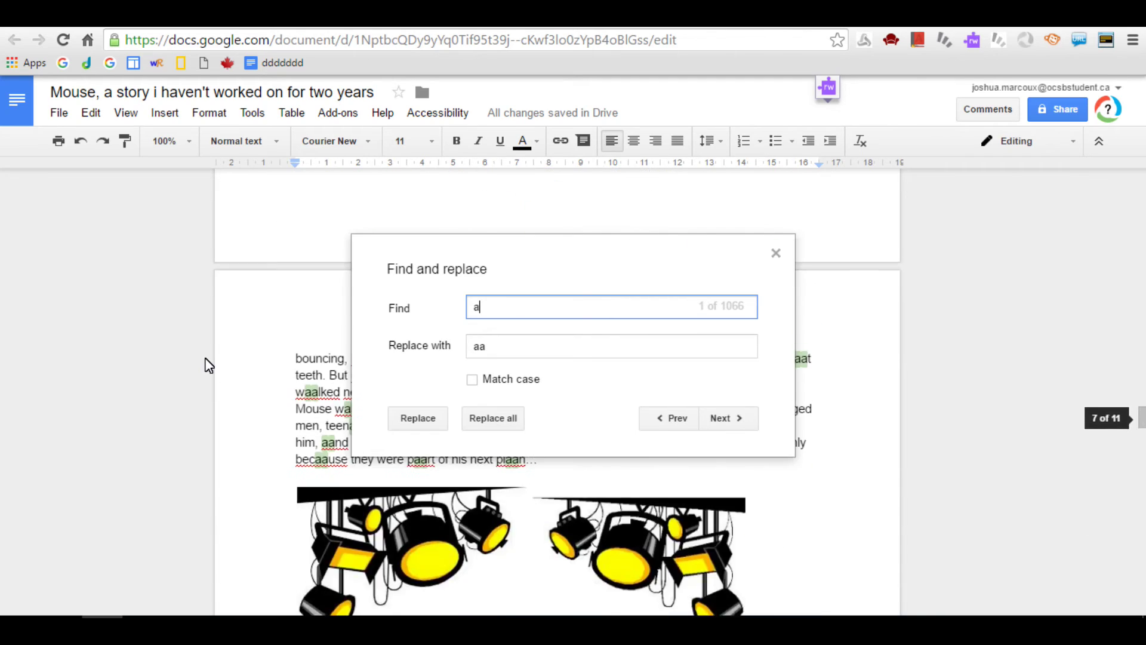
scroll(240, 417, up, 20)
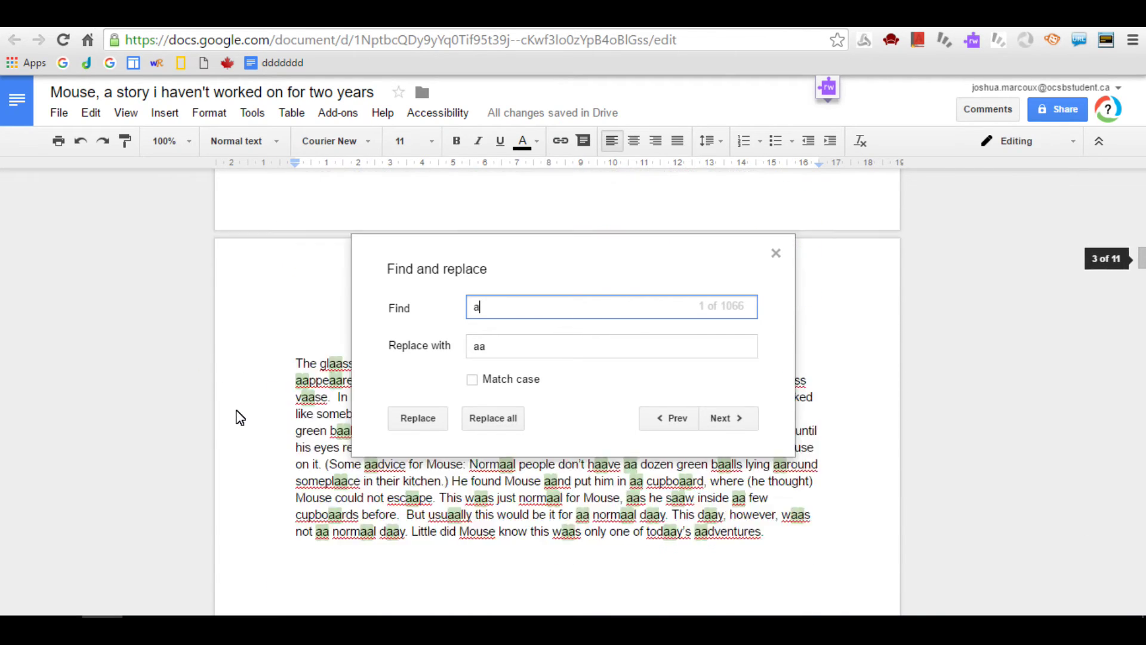
scroll(239, 417, down, 8)
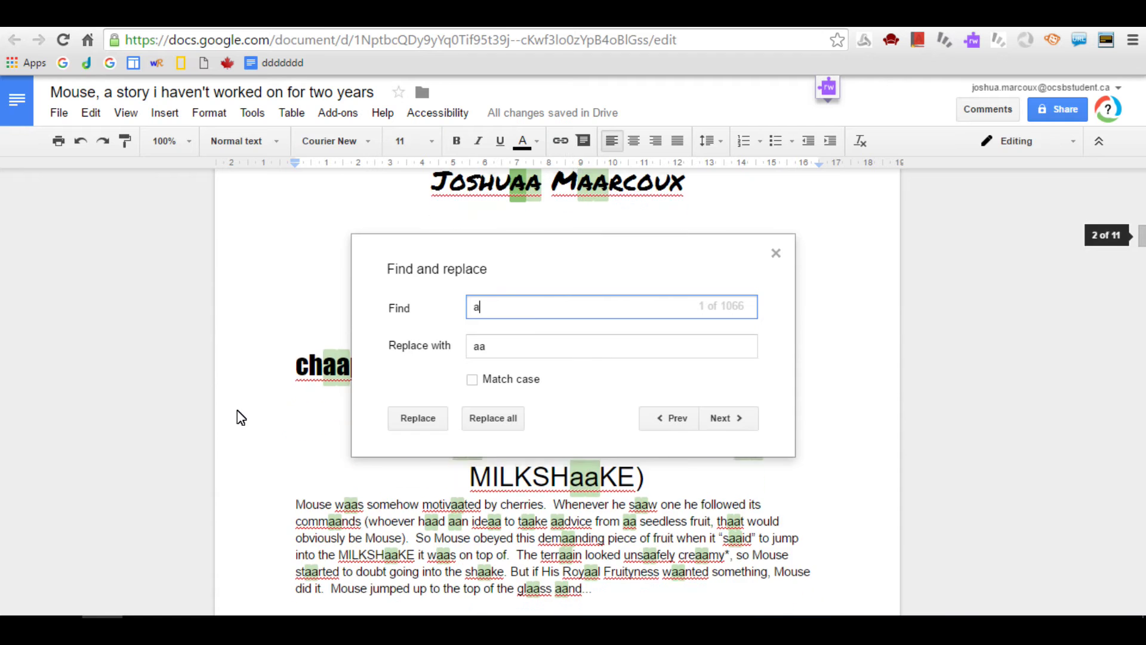
scroll(476, 481, up, 2)
scroll(366, 519, up, 7)
scroll(231, 500, up, 10)
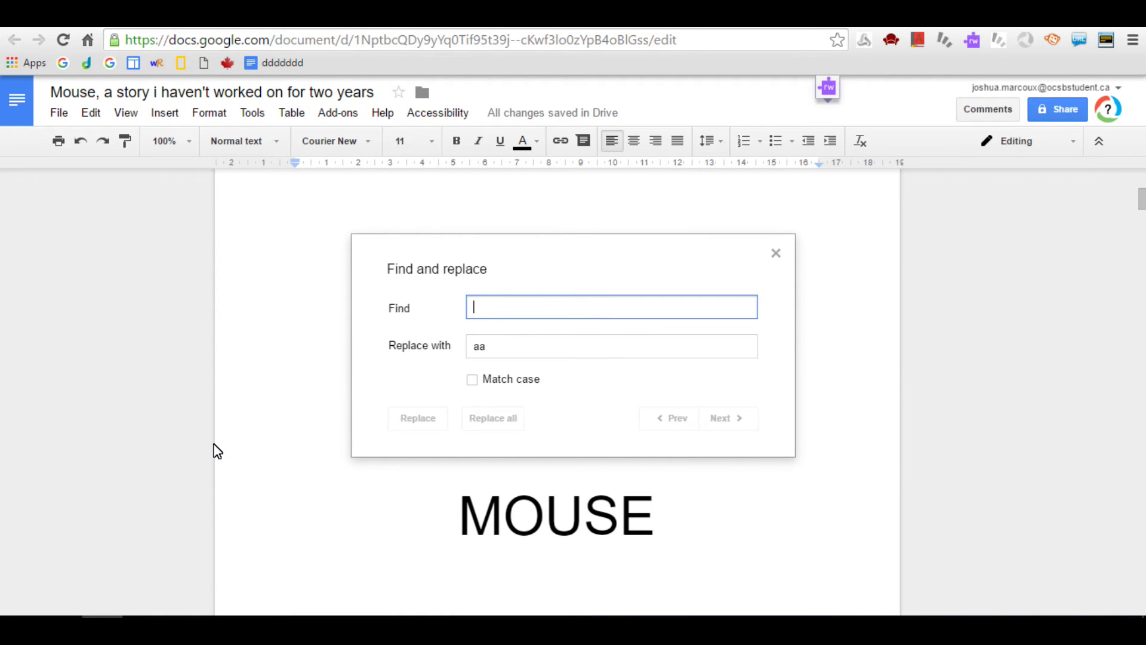
Step: Enter 'e' as the Find text (852 matches) and 'ee' as the replacement
text(e)
key(Tab)
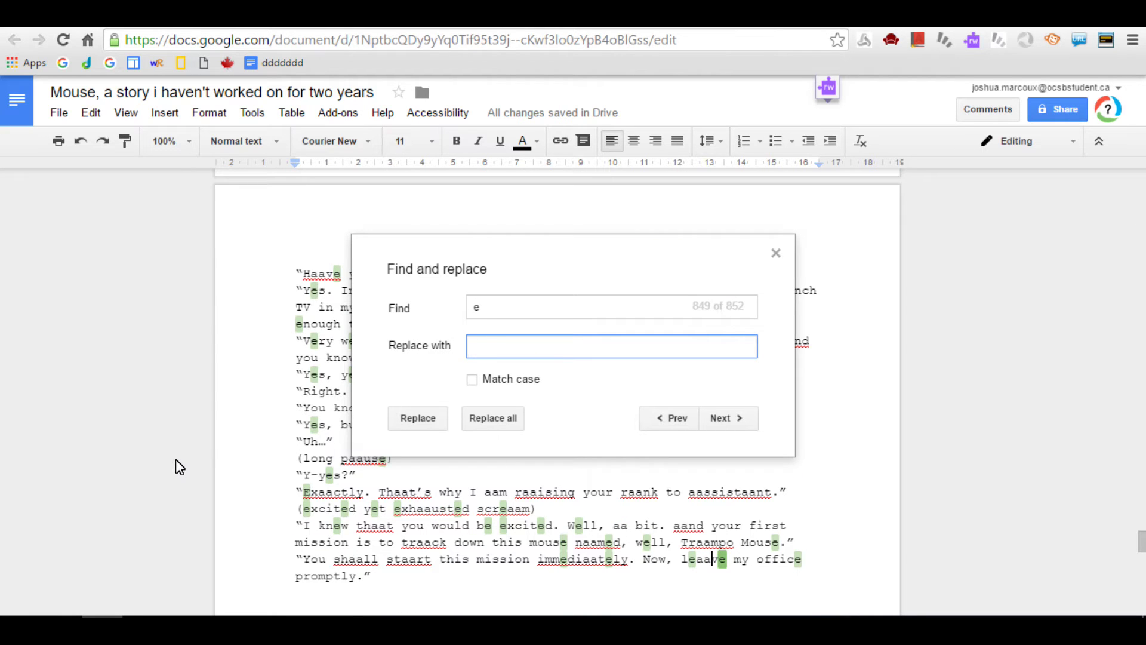
scroll(176, 460, up, 20)
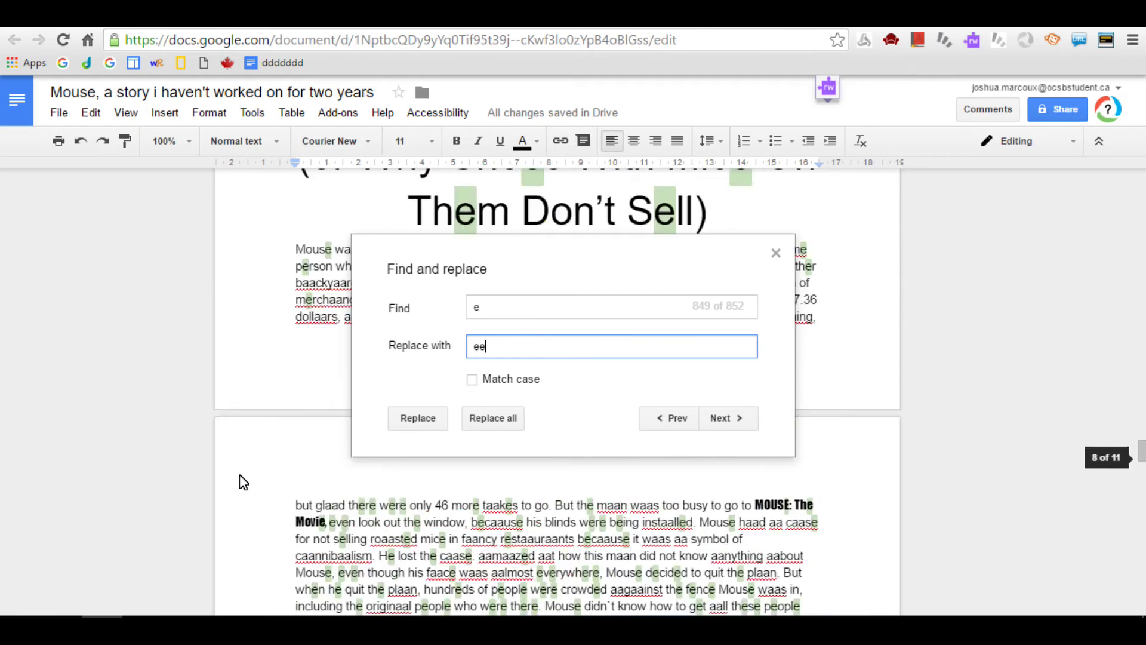
scroll(249, 487, up, 20)
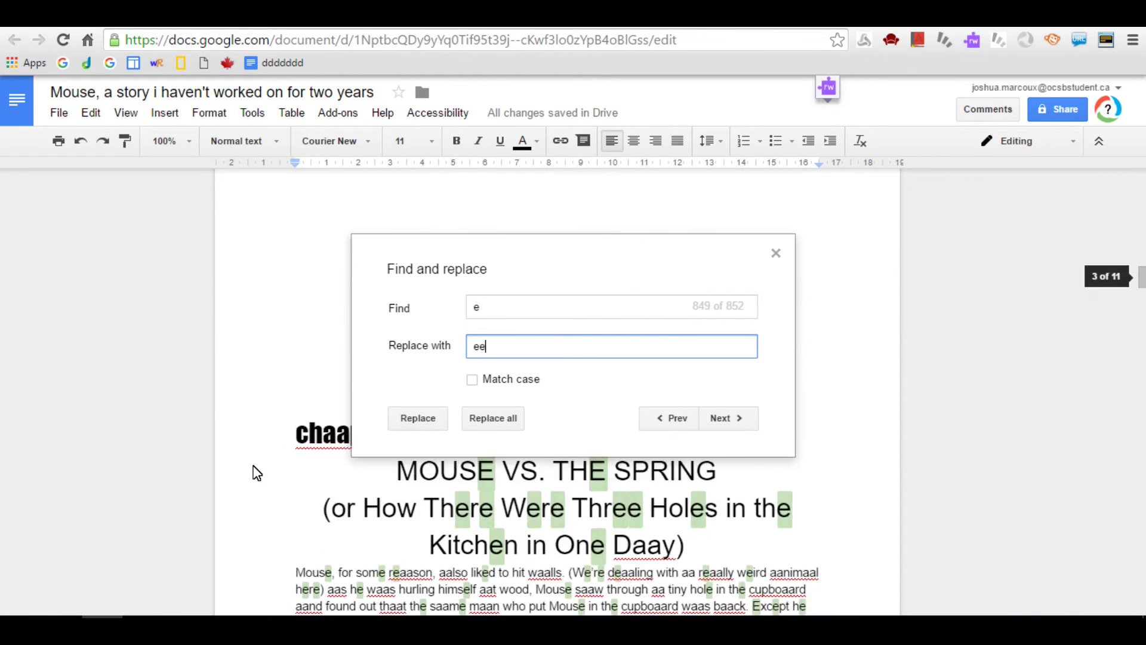
scroll(259, 465, up, 5)
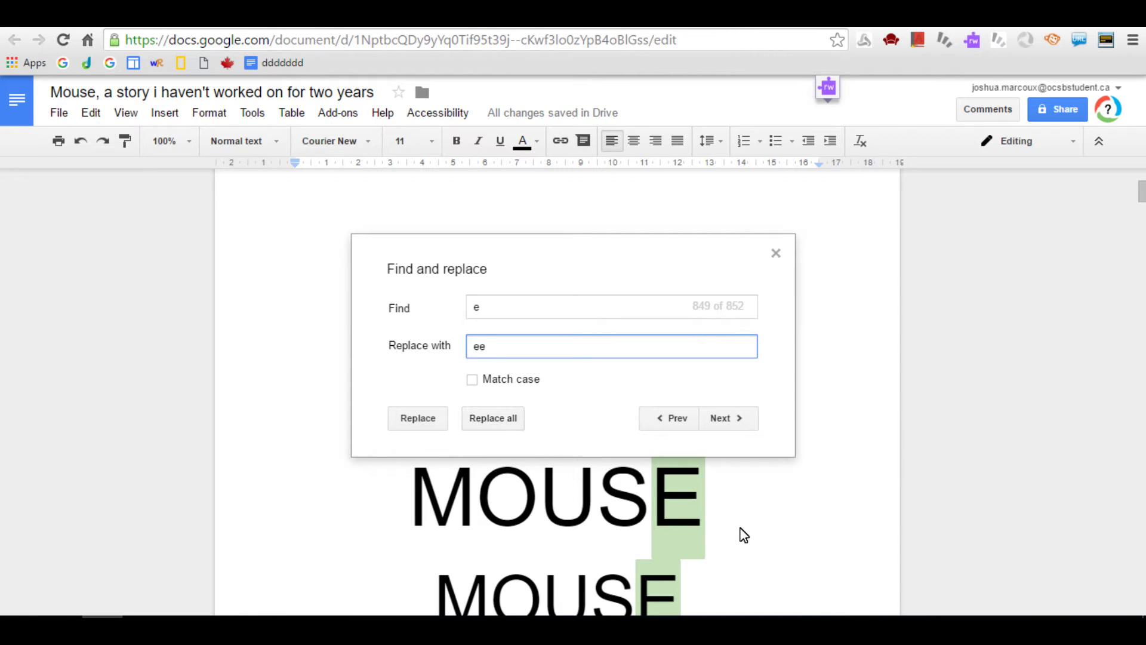
Step: Replace all 852 'e' matches with 'ee', giving words like 'MOUSee' and 'THee'
click(492, 428)
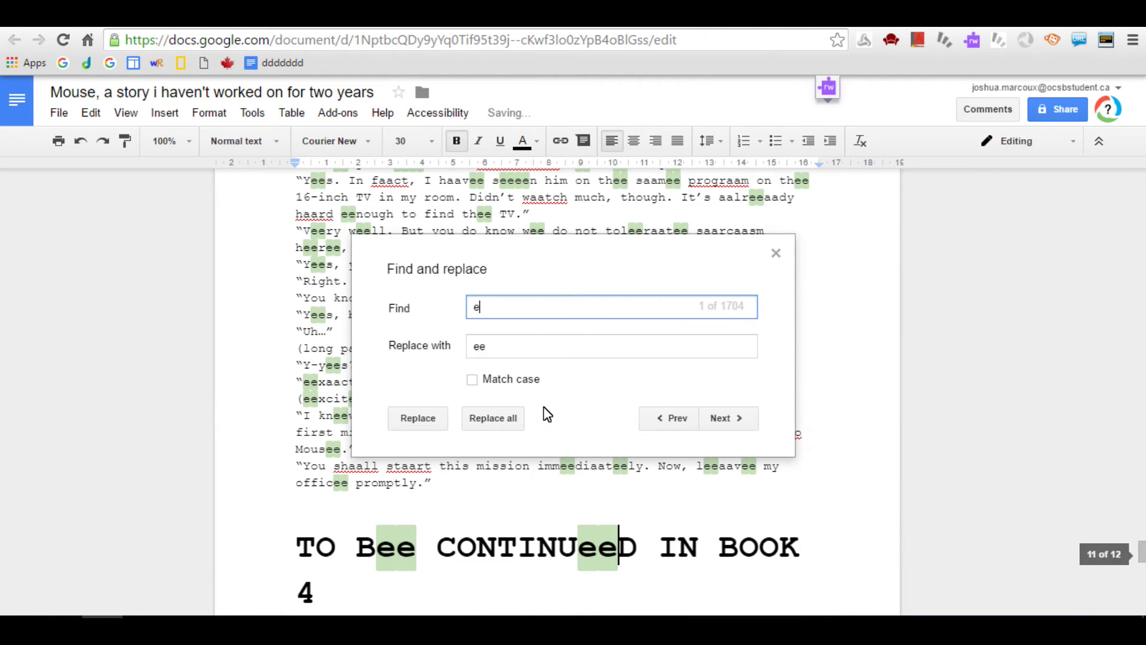
scroll(254, 469, up, 20)
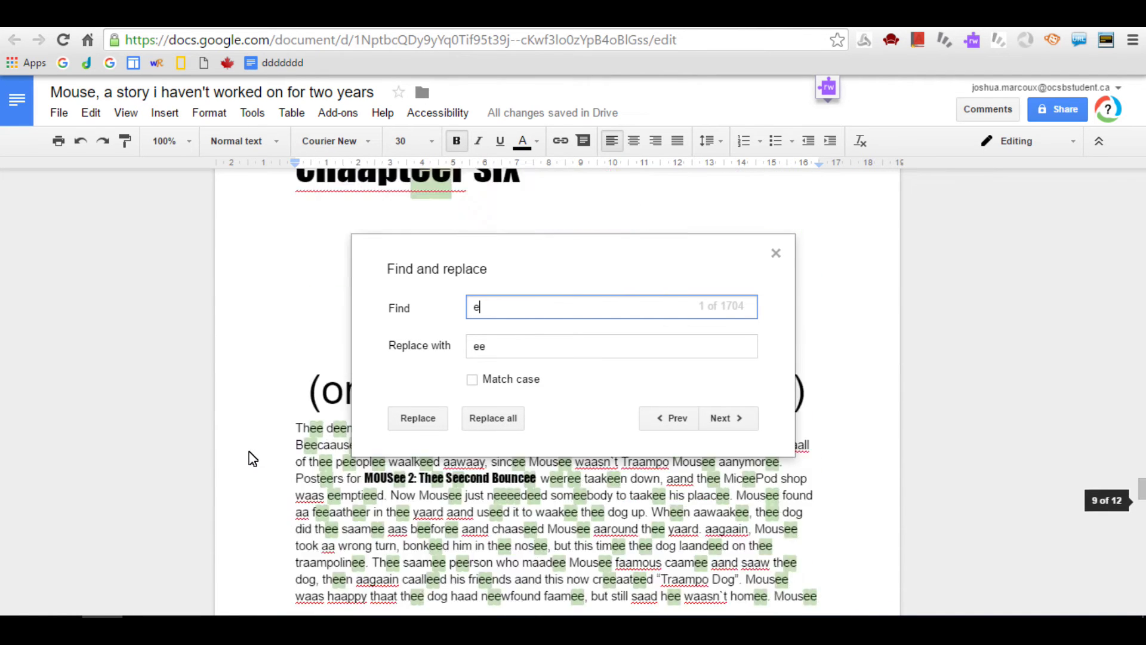
scroll(246, 463, up, 20)
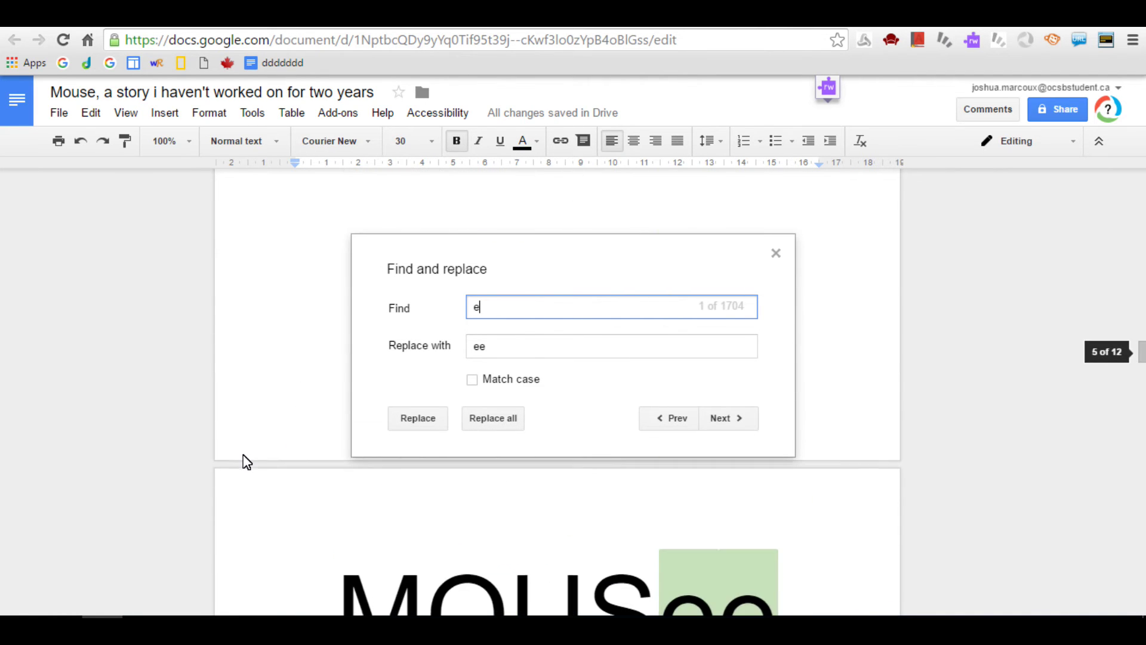
scroll(239, 468, up, 20)
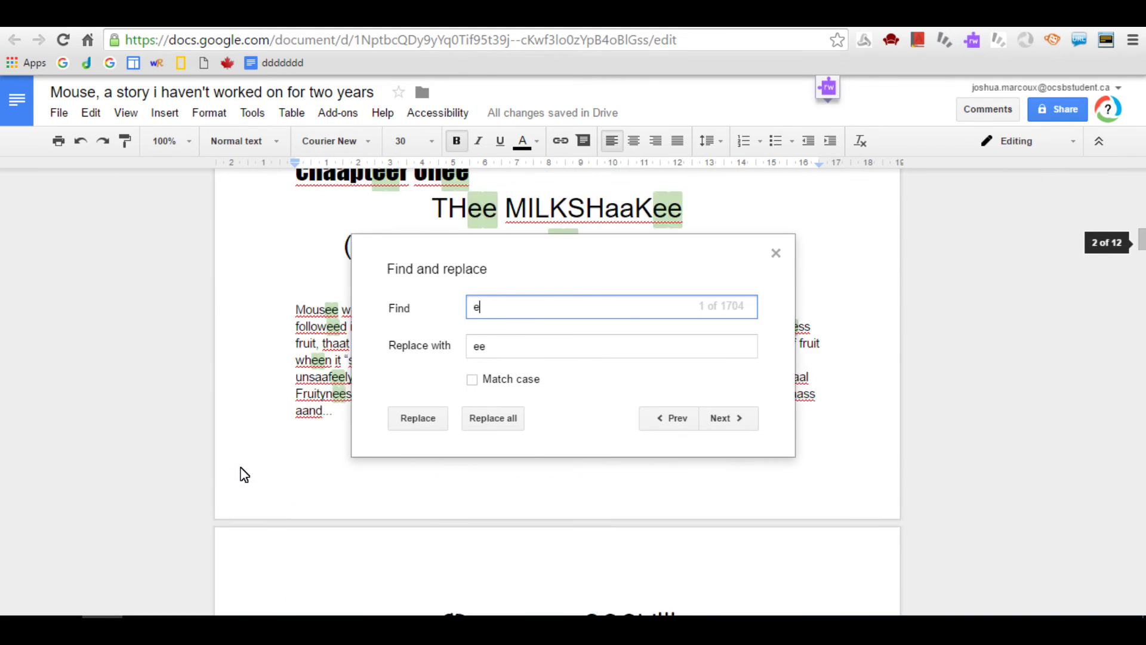
scroll(247, 475, down, 7)
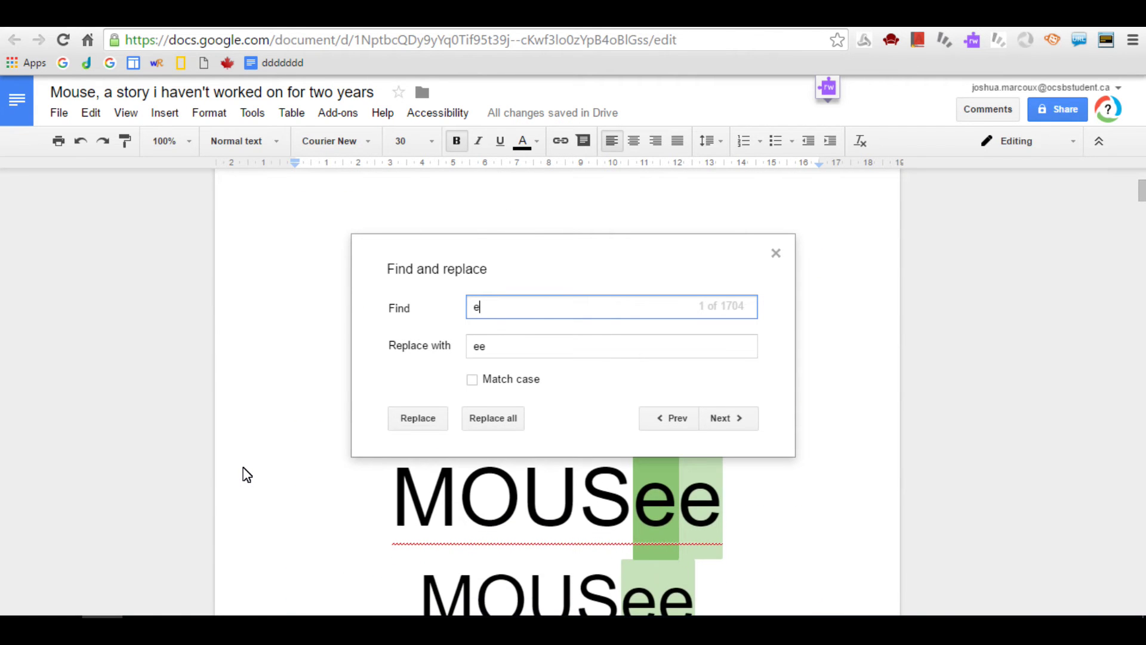
scroll(246, 473, down, 5)
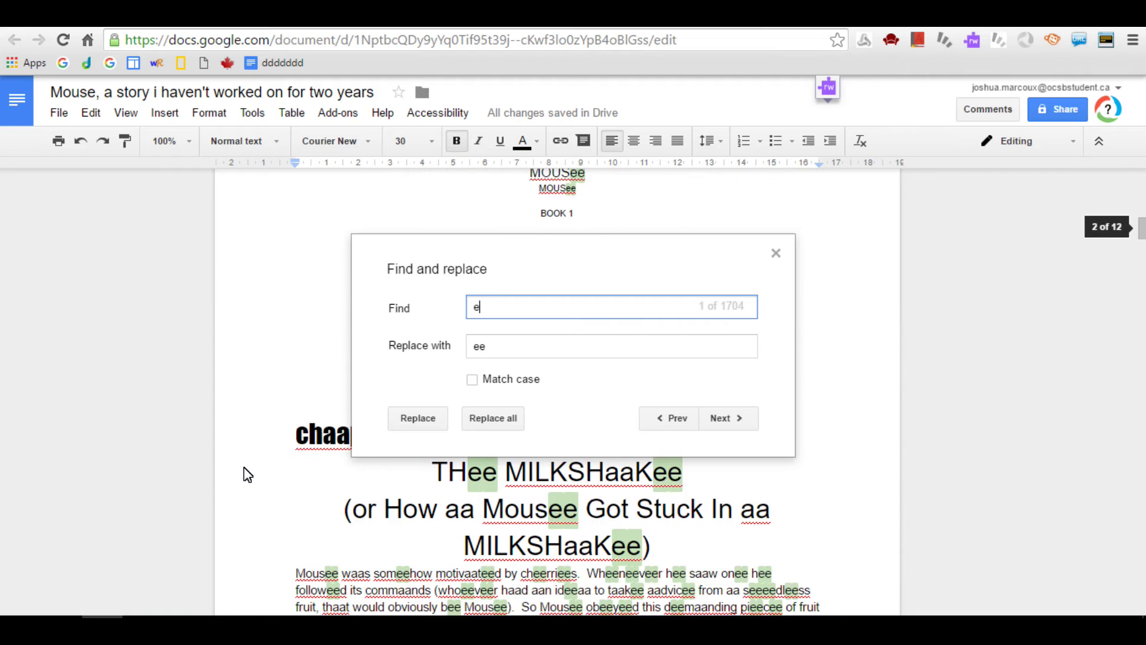
scroll(246, 474, up, 8)
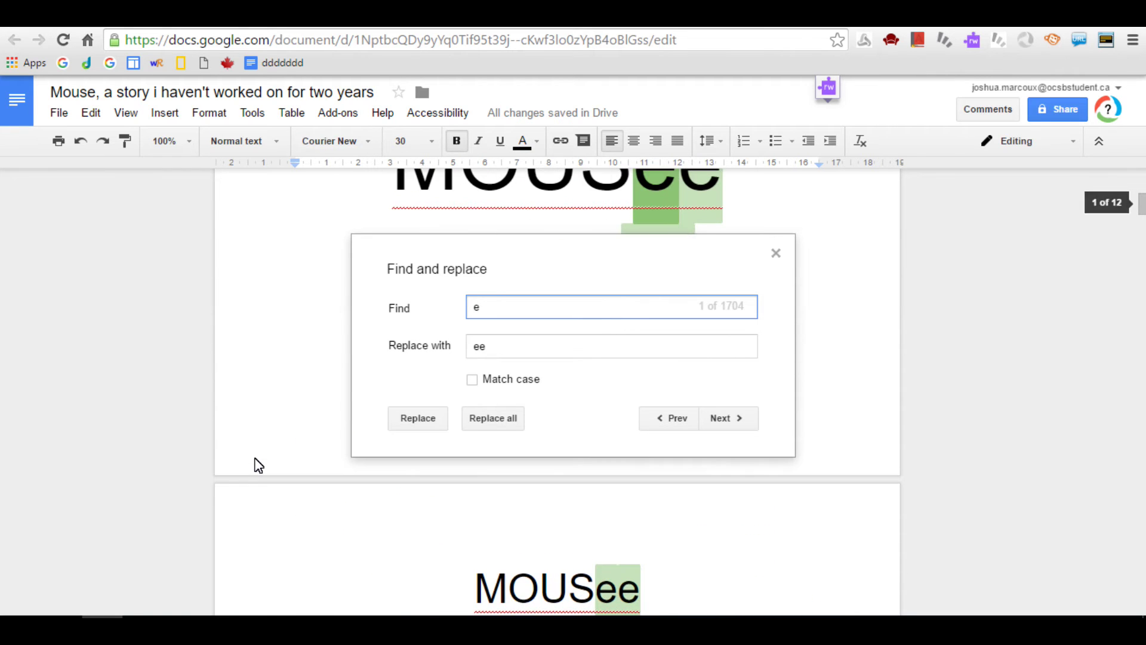
Step: Change the Find text from 'e' to 'i', giving 401 matches, with 'ee' still as replacement
key(BackSpace)
text(i)
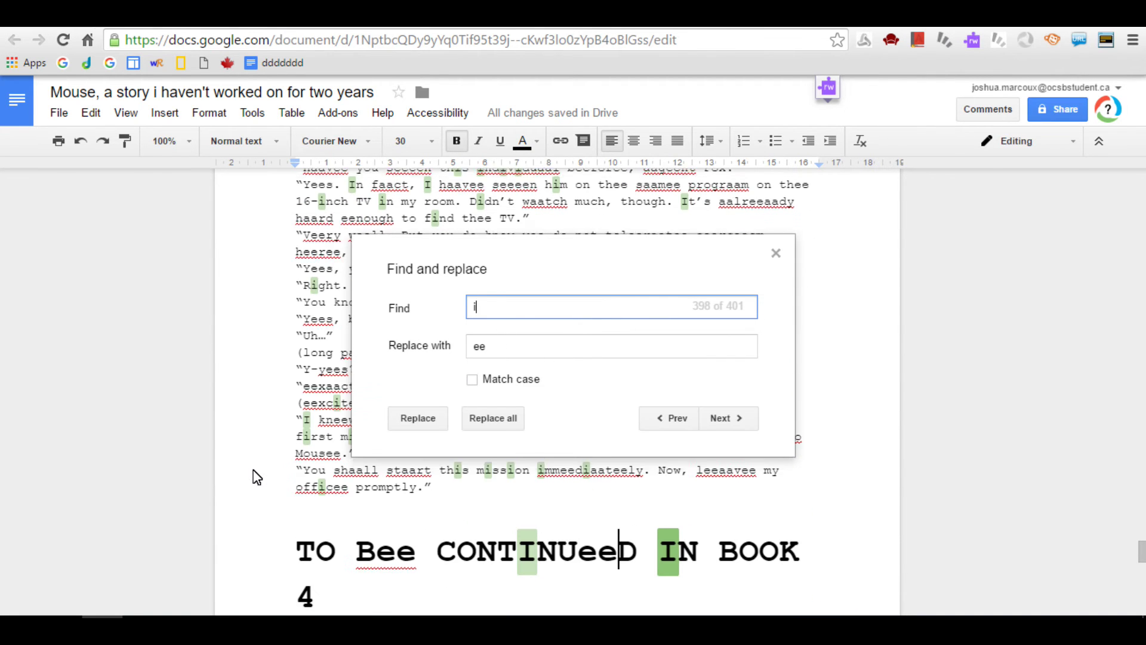
scroll(251, 476, up, 20)
scroll(266, 211, up, 15)
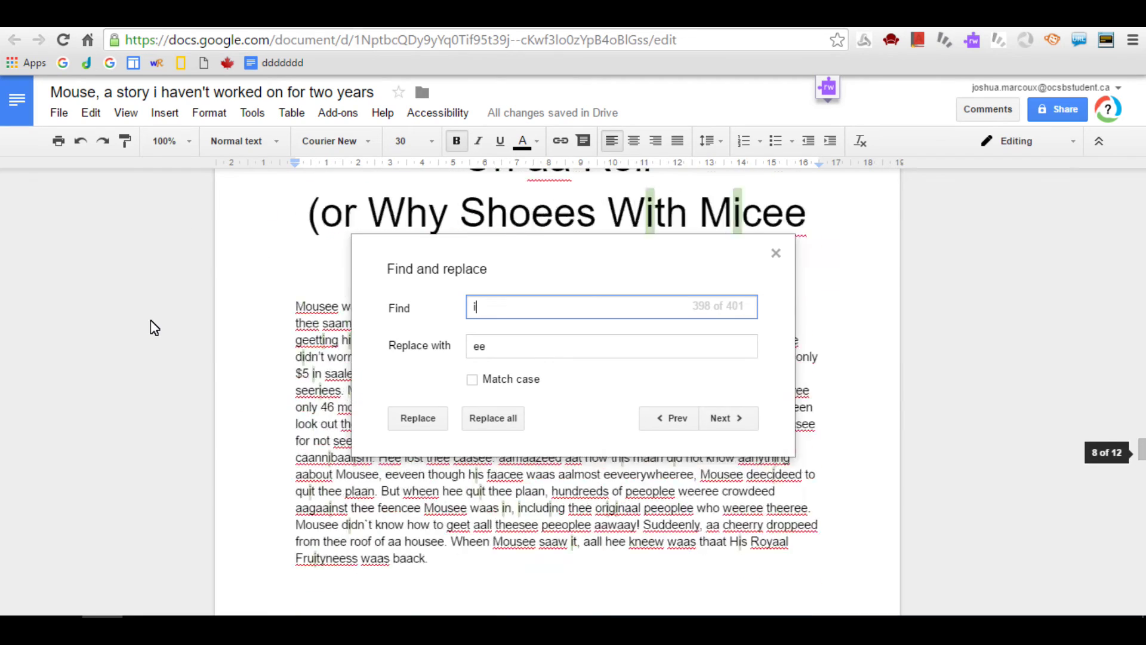
scroll(233, 270, up, 20)
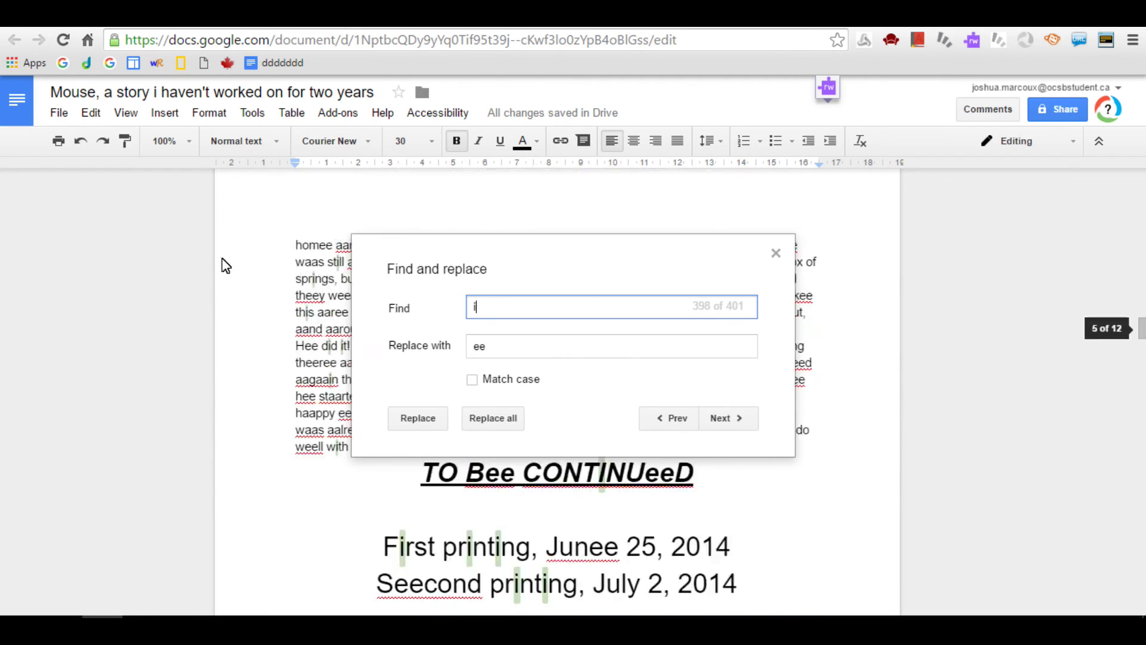
scroll(210, 292, up, 15)
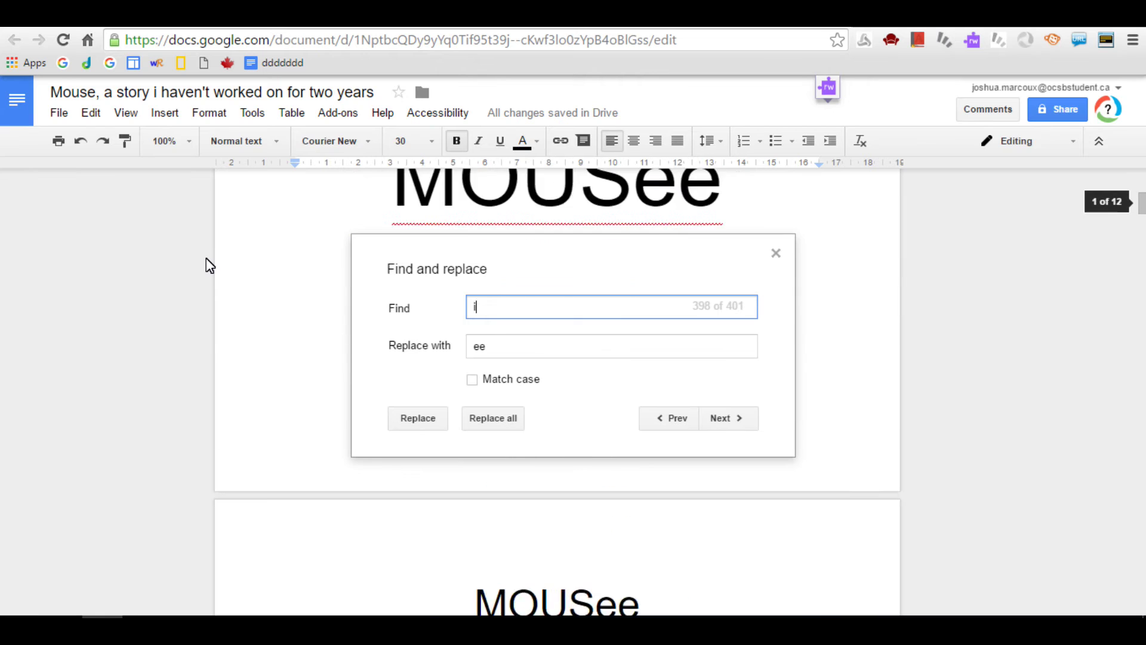
scroll(201, 265, up, 1)
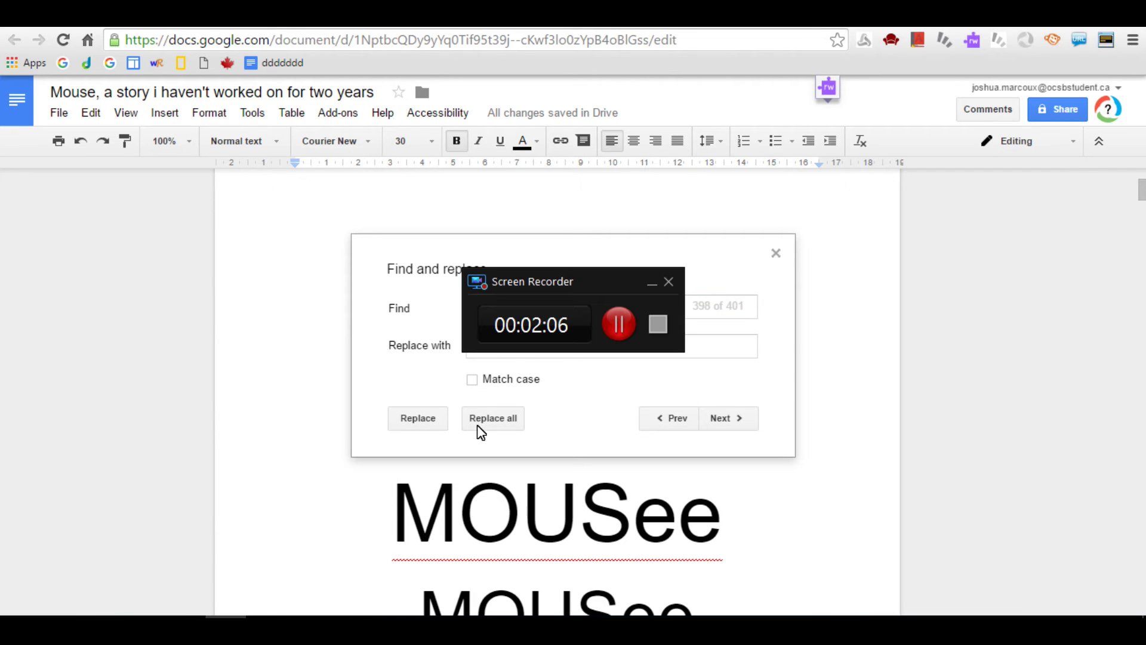
Step: Pause the screen recording and hide the recorder's control window
click(617, 324)
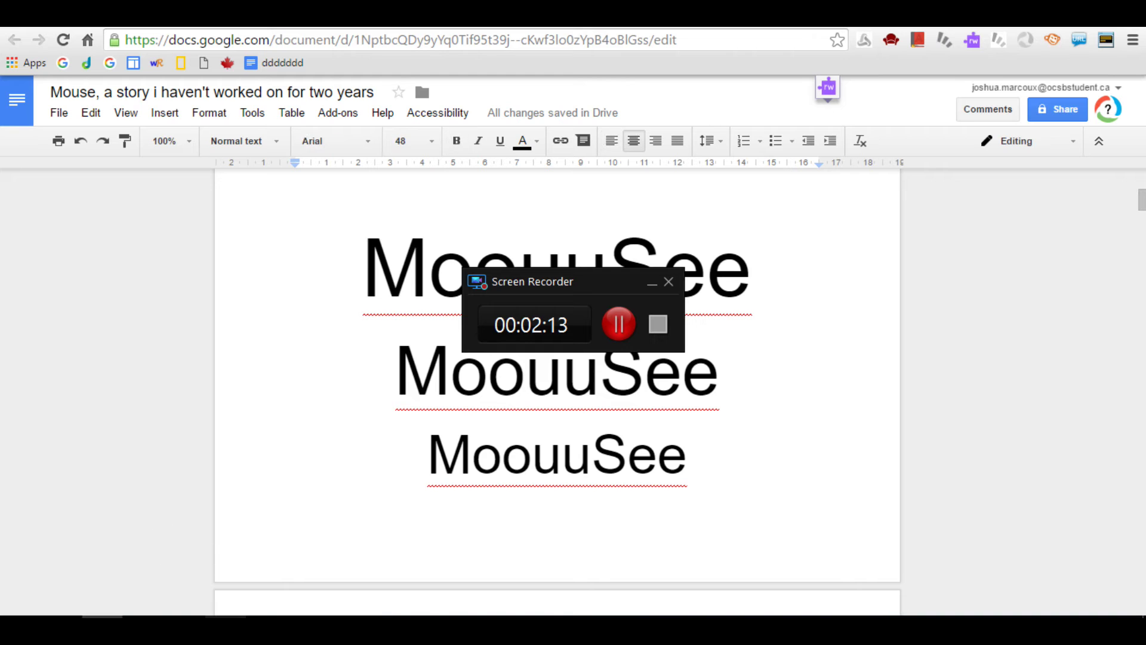
click(652, 282)
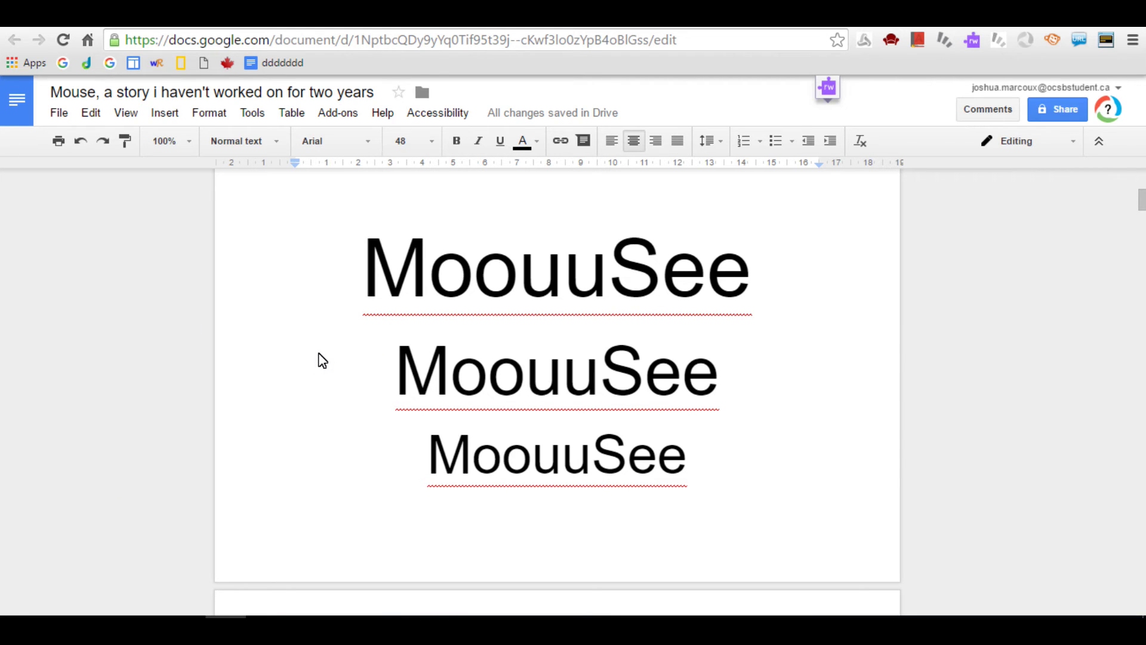
scroll(325, 361, down, 9)
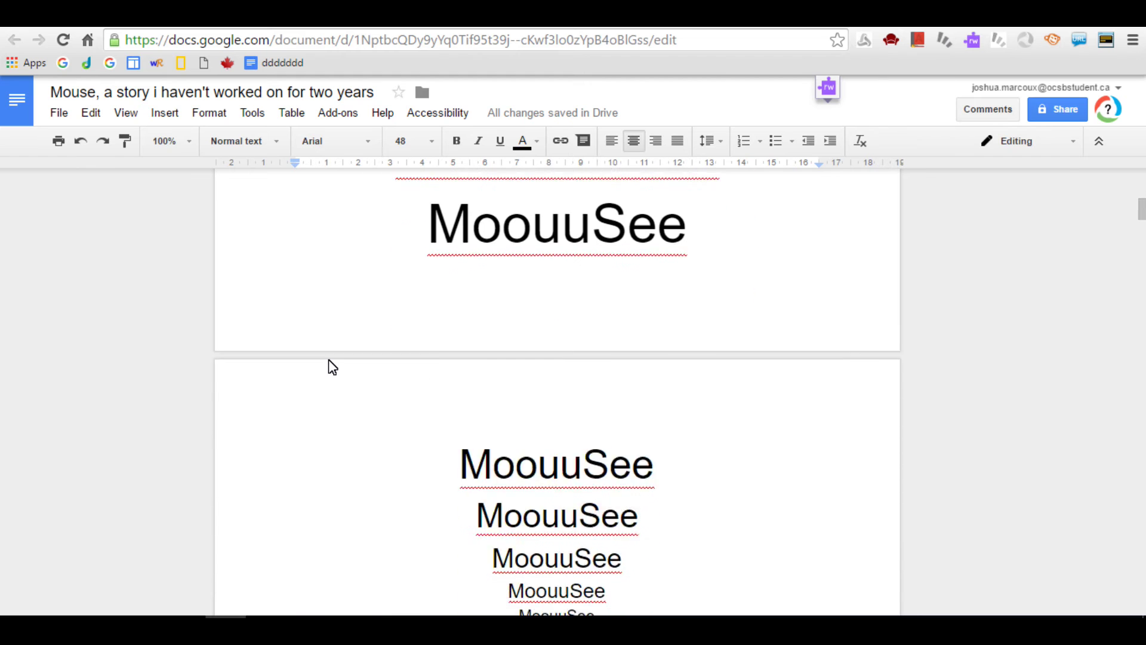
scroll(330, 366, down, 5)
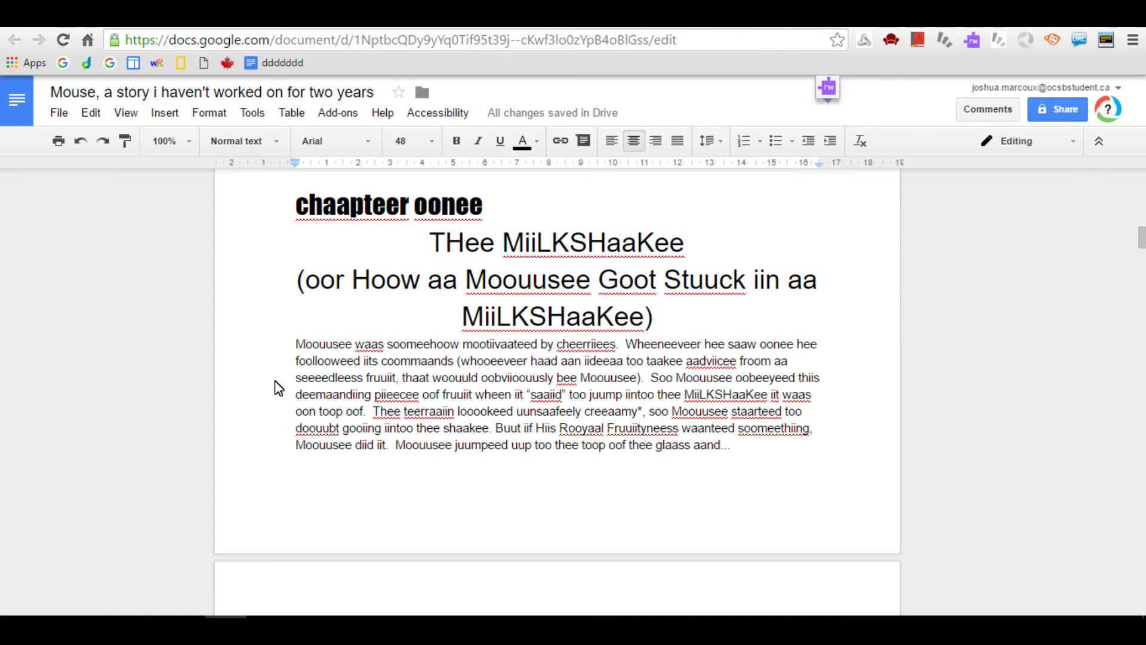
scroll(283, 403, down, 5)
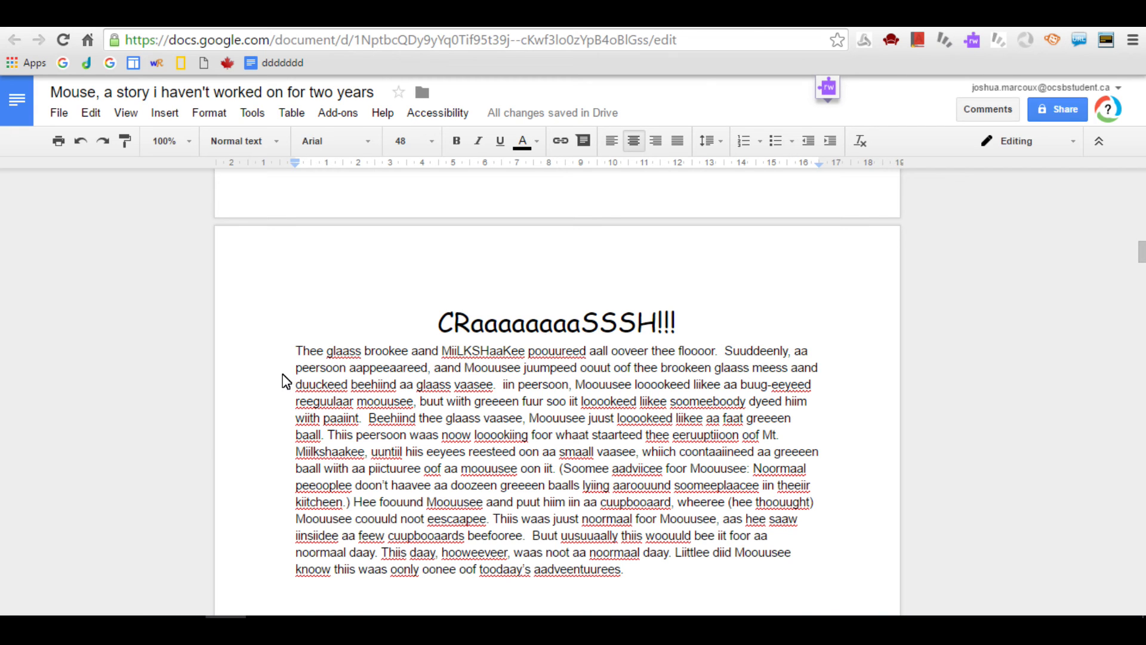
scroll(287, 381, down, 10)
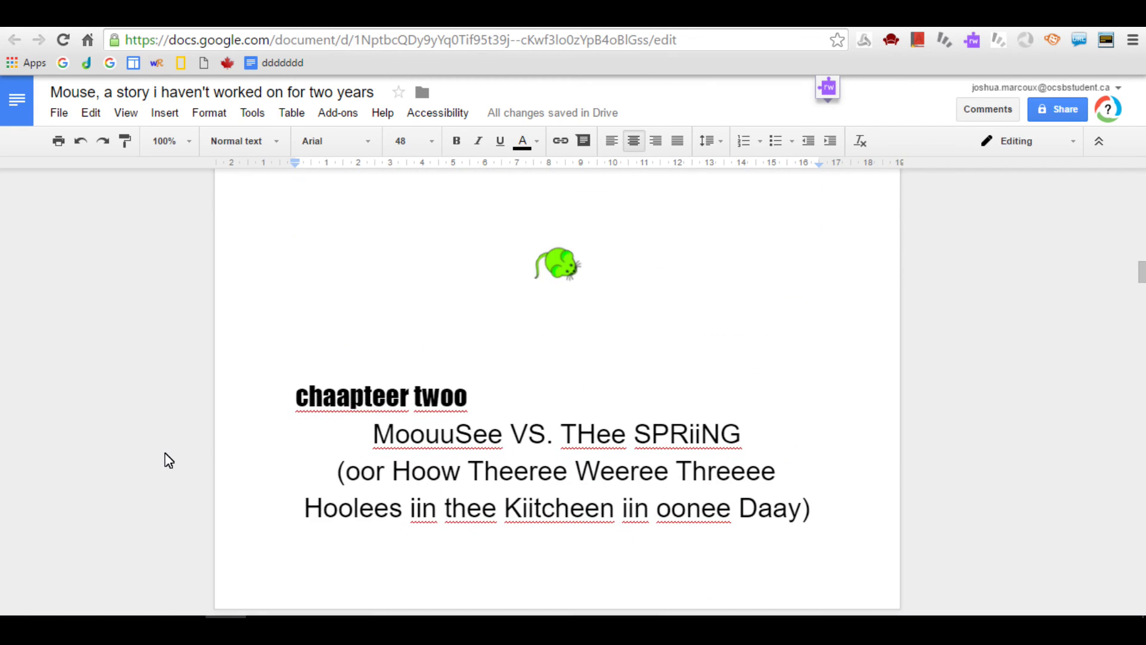
scroll(165, 453, down, 9)
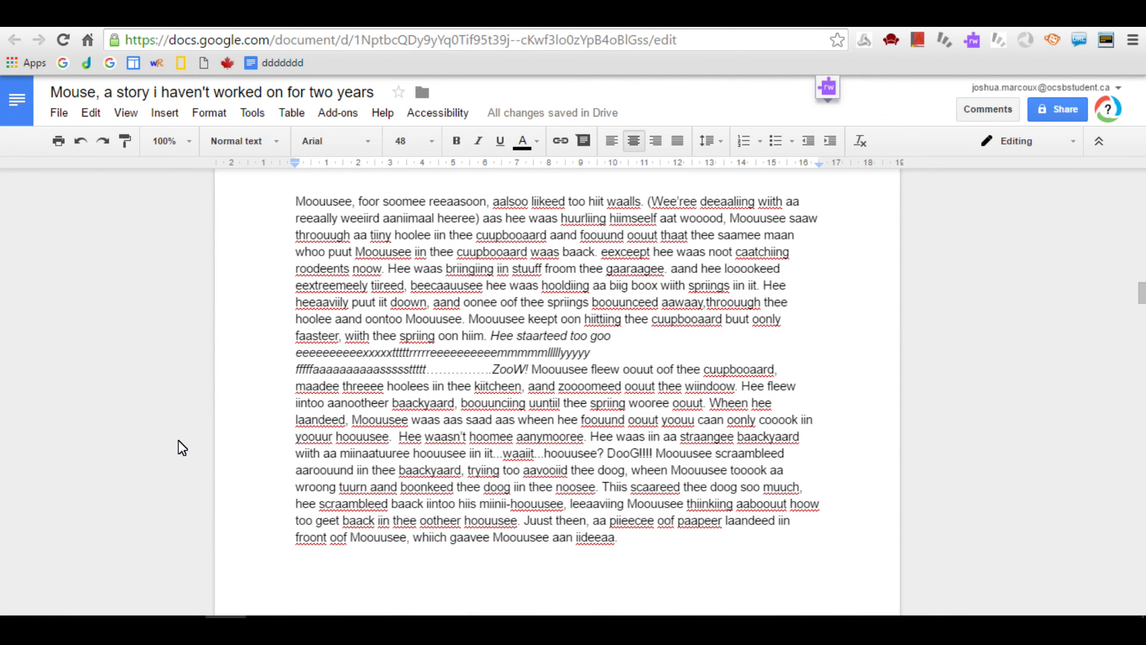
scroll(182, 448, down, 10)
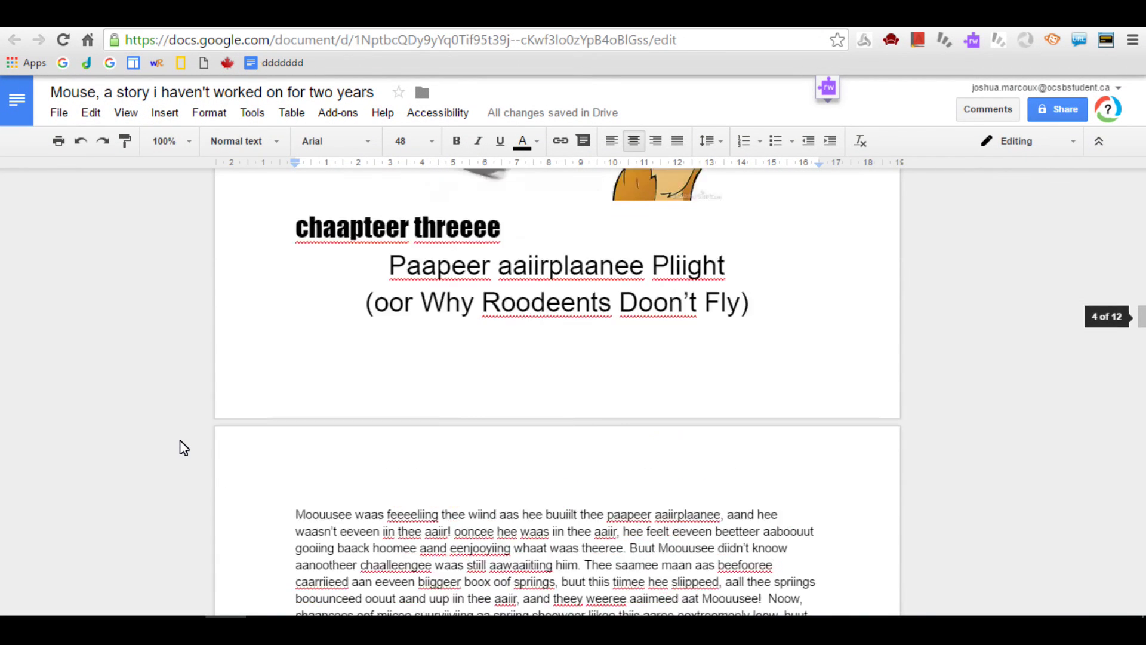
scroll(184, 448, up, 3)
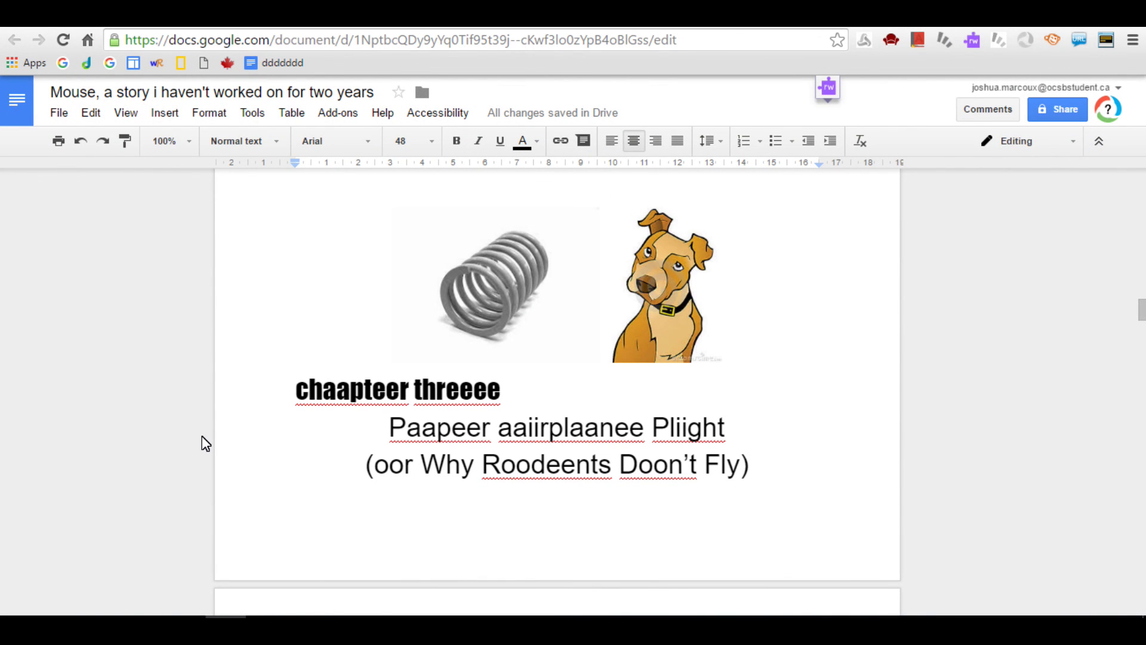
scroll(204, 433, down, 20)
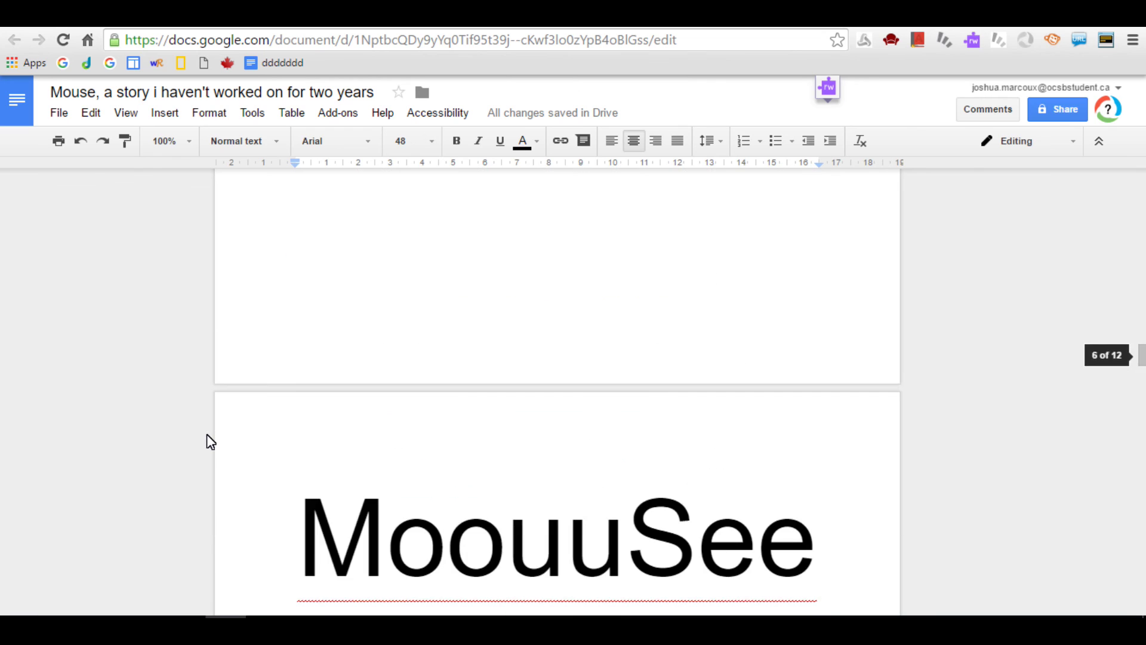
scroll(387, 412, up, 8)
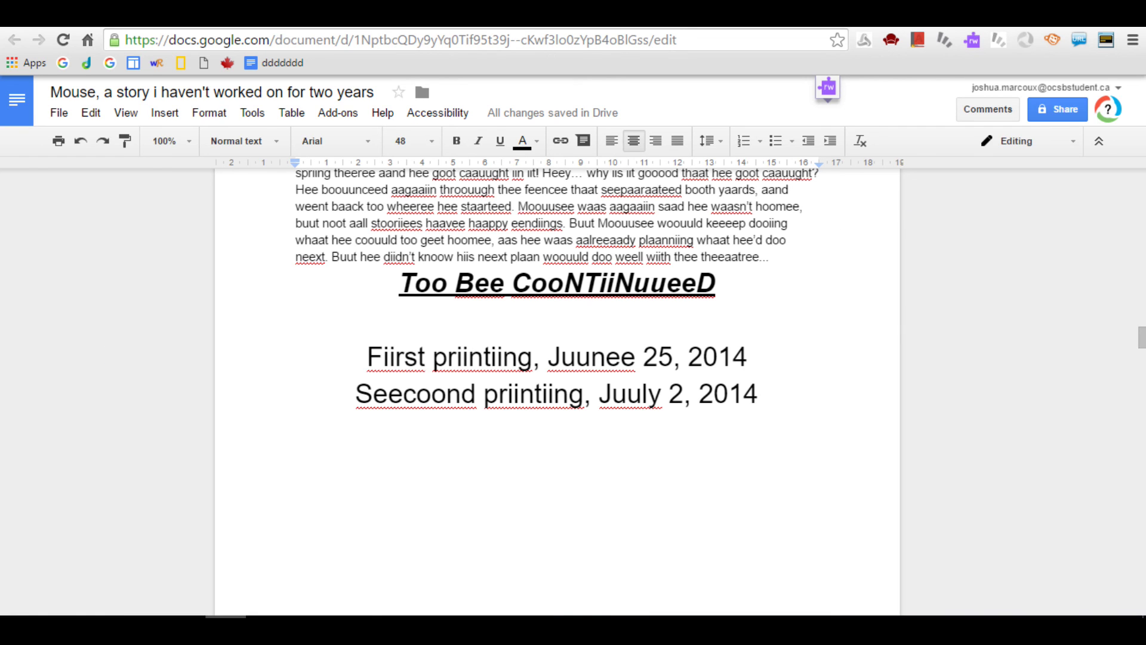
click(184, 617)
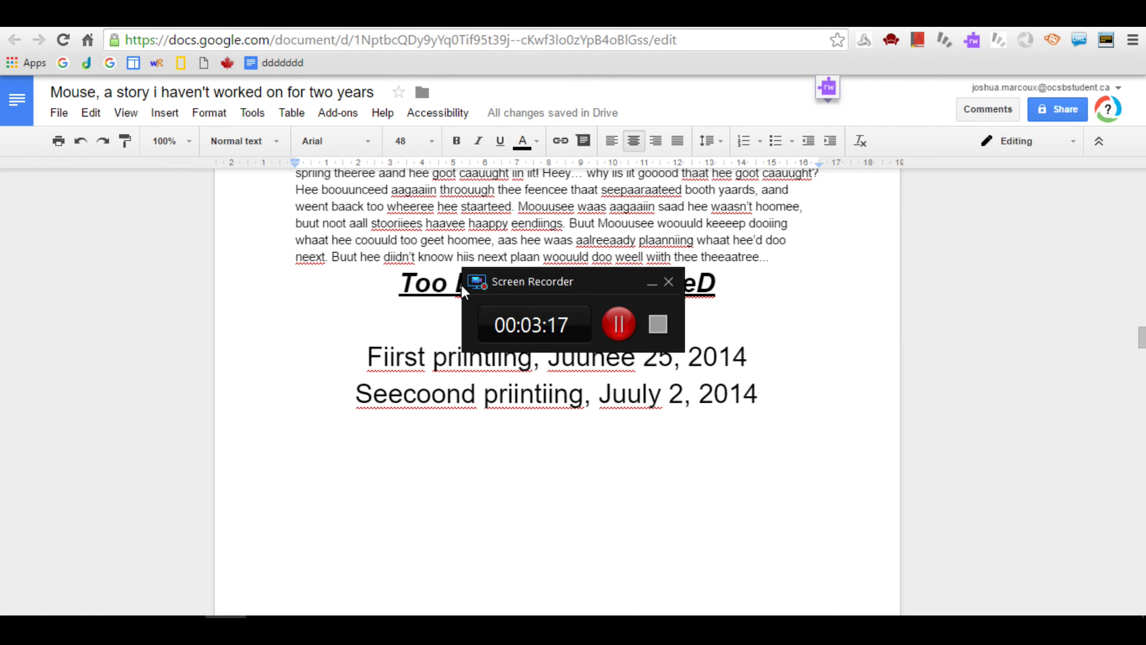